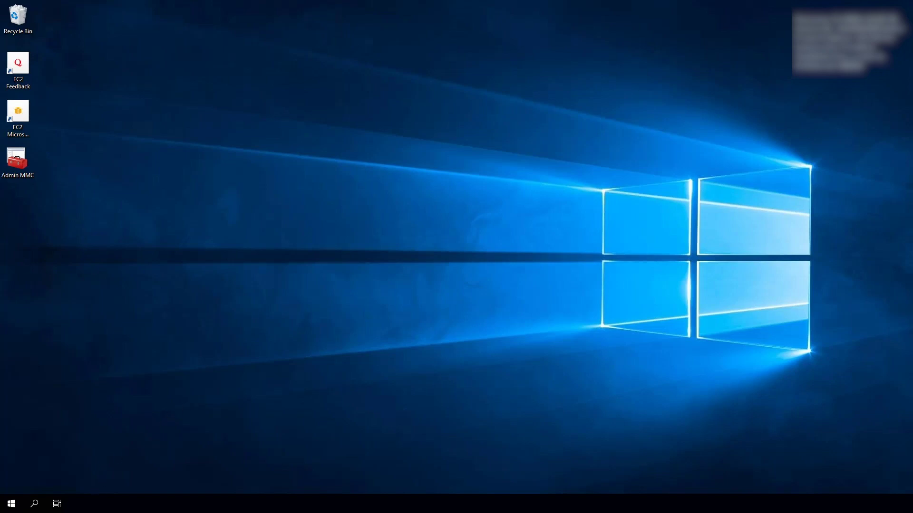
Open the 'Working with Shadow Copies' guide and copy its default Set-FsxShadowStorage command
mouse_move(80, 503)
click(161, 434)
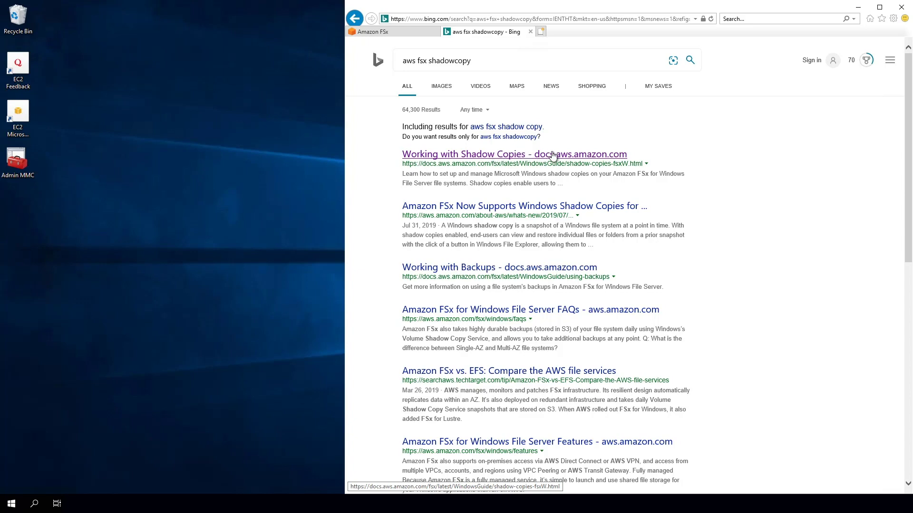
click(572, 157)
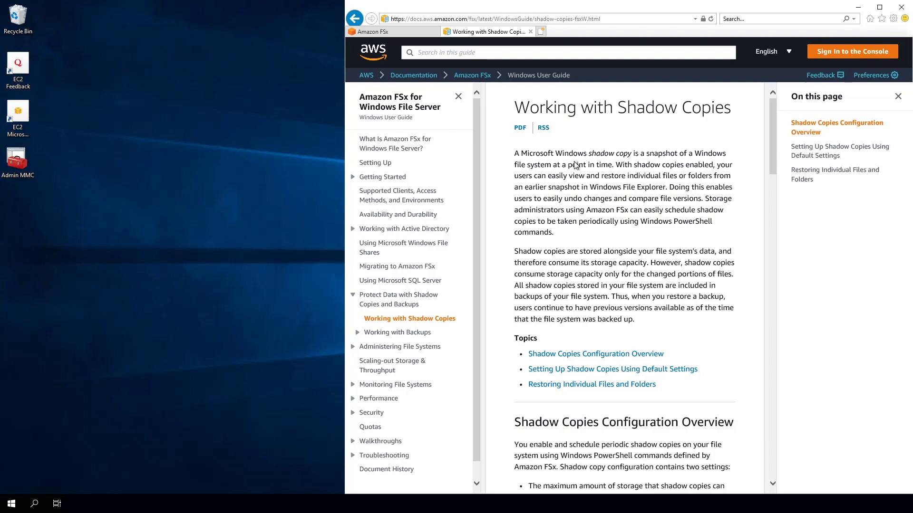
scroll(572, 196, down, 12)
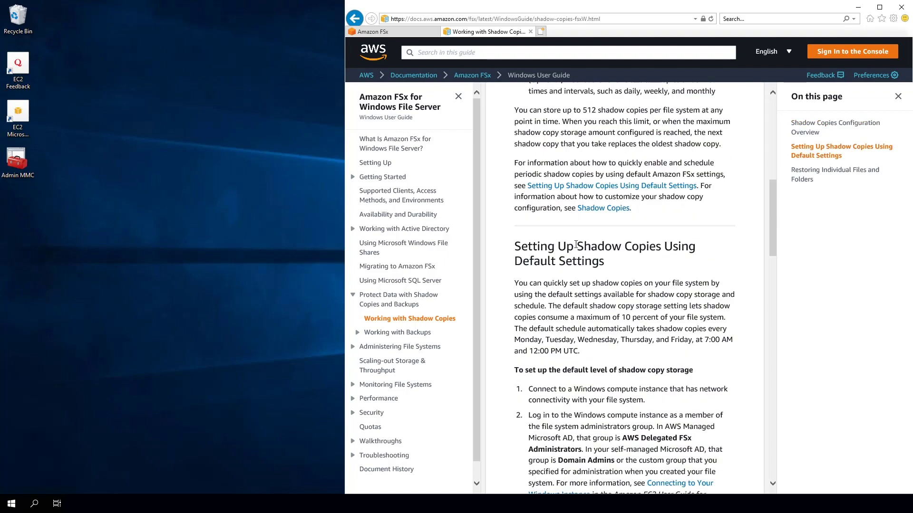
scroll(575, 244, down, 3)
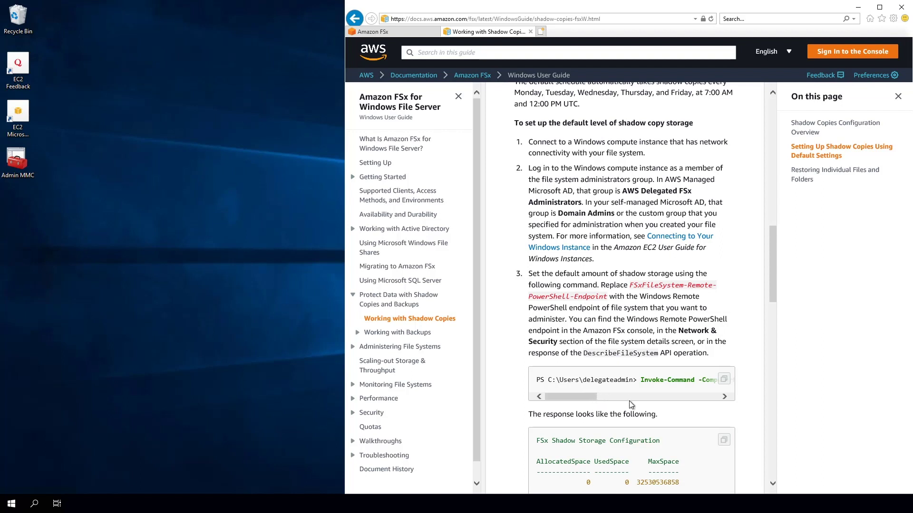
click(724, 380)
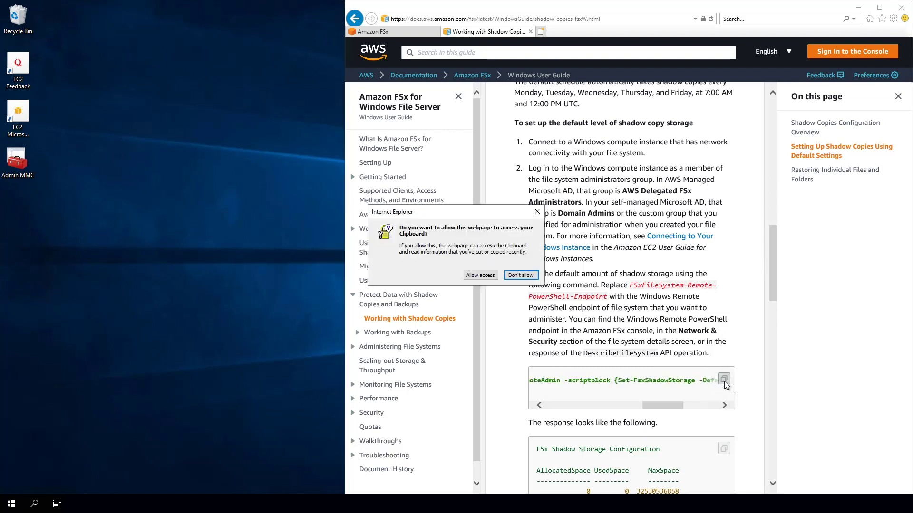
click(491, 278)
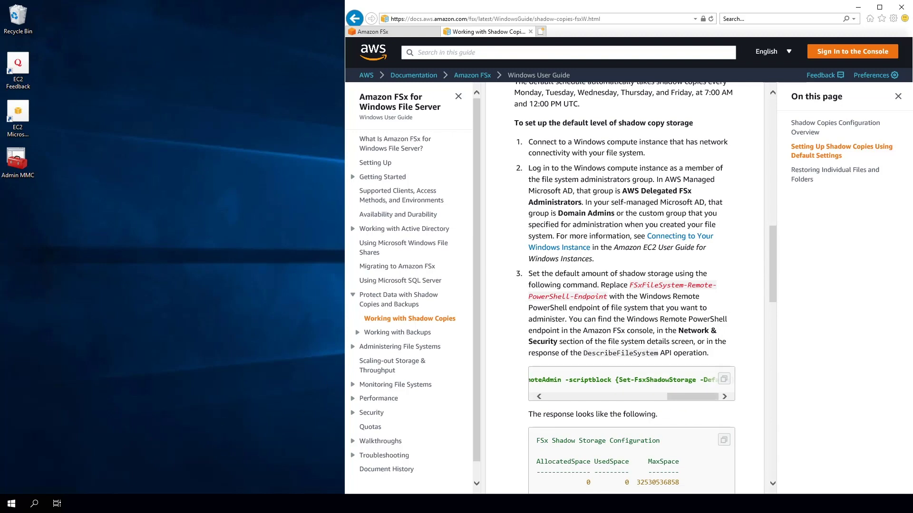
Paste the Invoke-Command Set-FsxShadowStorage -Default line into the fsx3.ps1 script
key(alt+Tab)
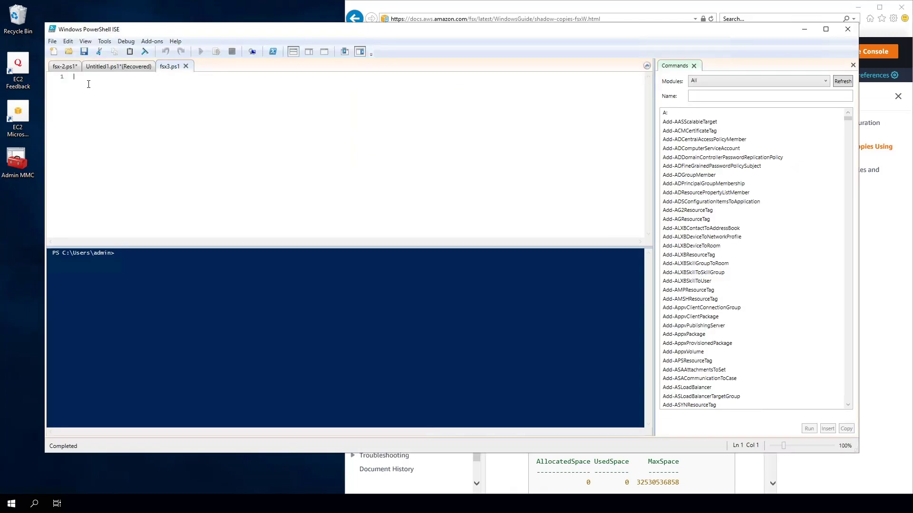
right_click(97, 79)
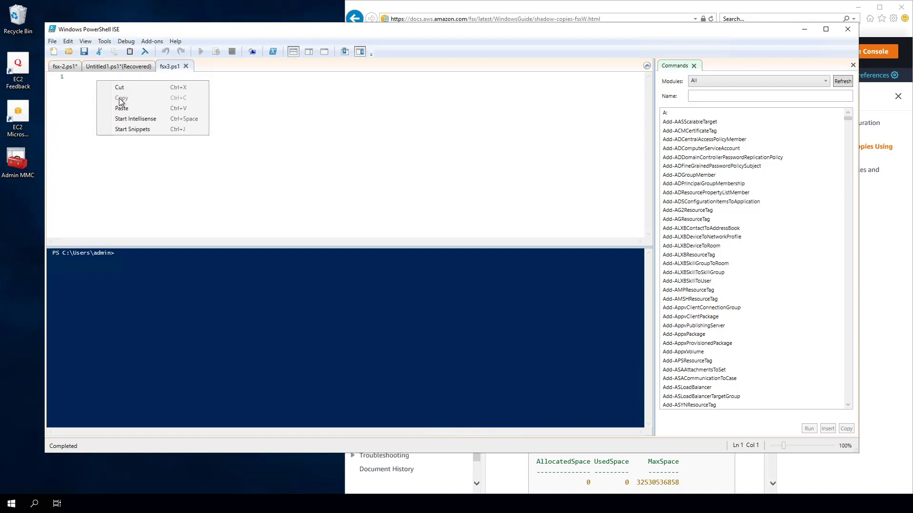
click(126, 108)
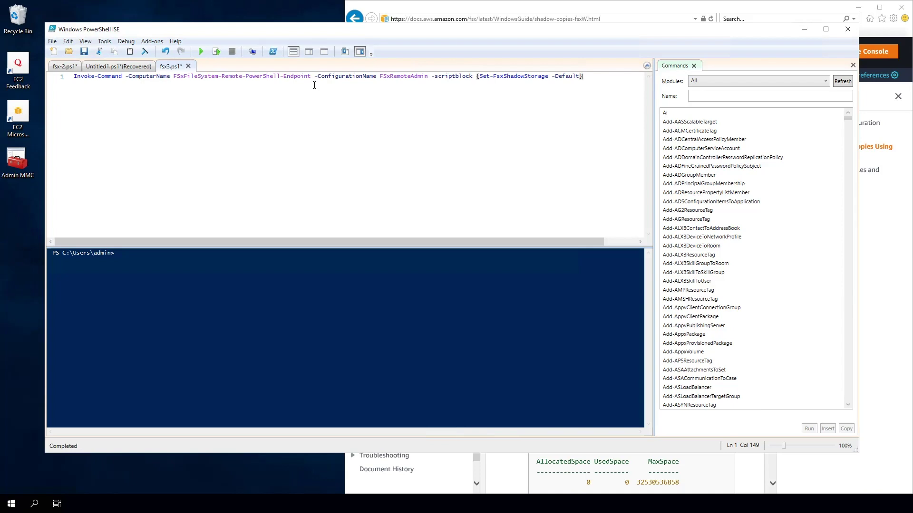
click(529, 11)
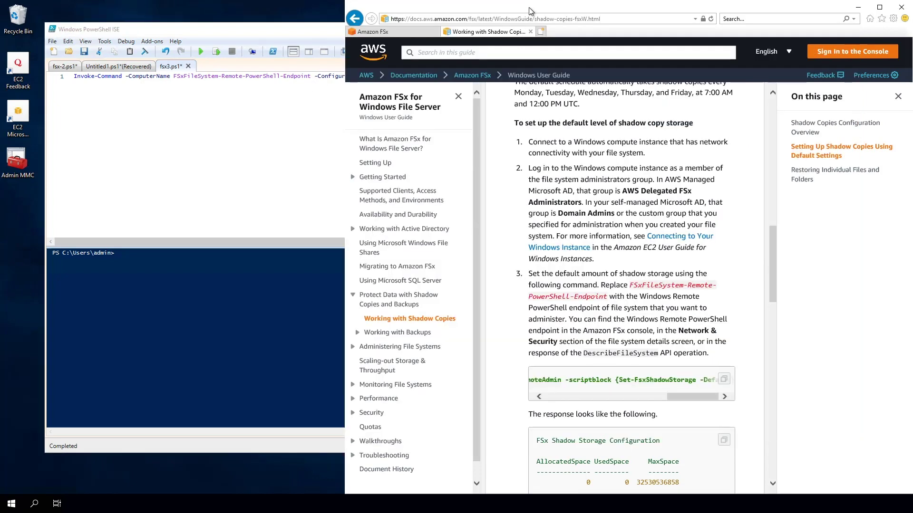
Copy the Windows Remote PowerShell Endpoint of the Multi-AZ DeanTest1 file system
click(407, 32)
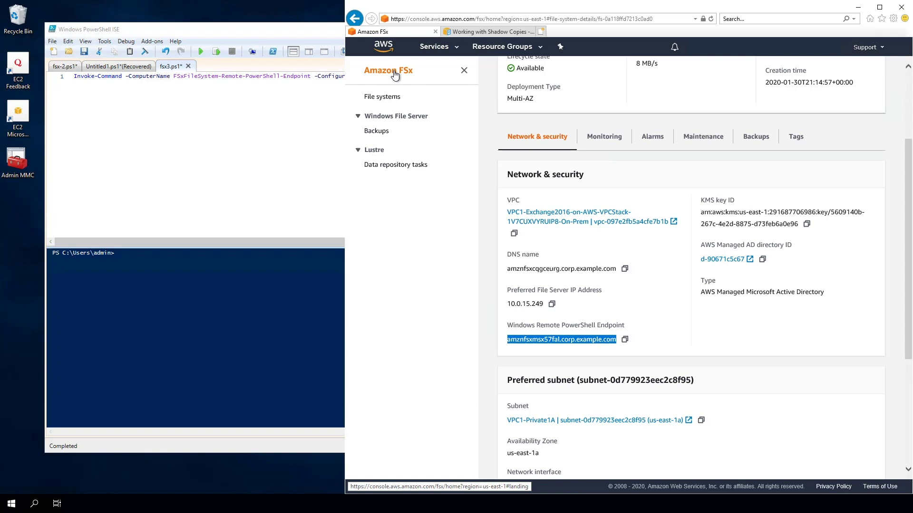
click(391, 98)
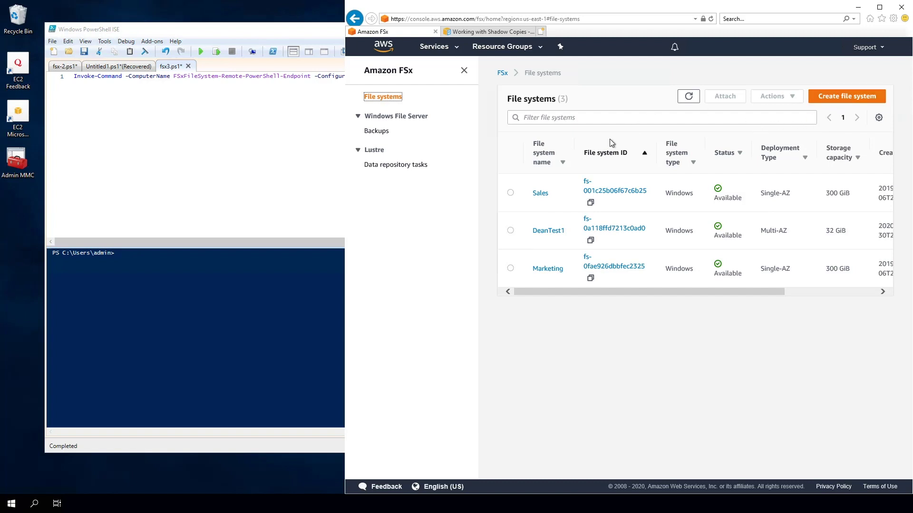
click(548, 232)
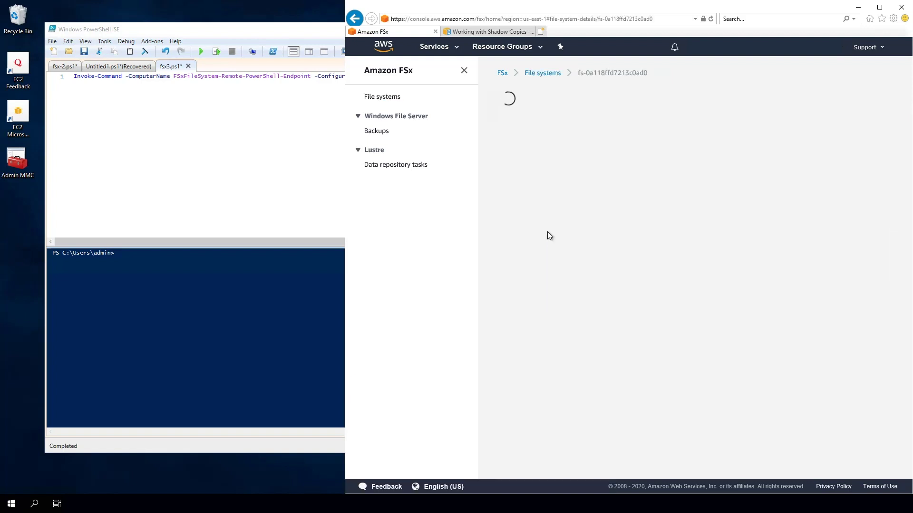
scroll(593, 292, down, 3)
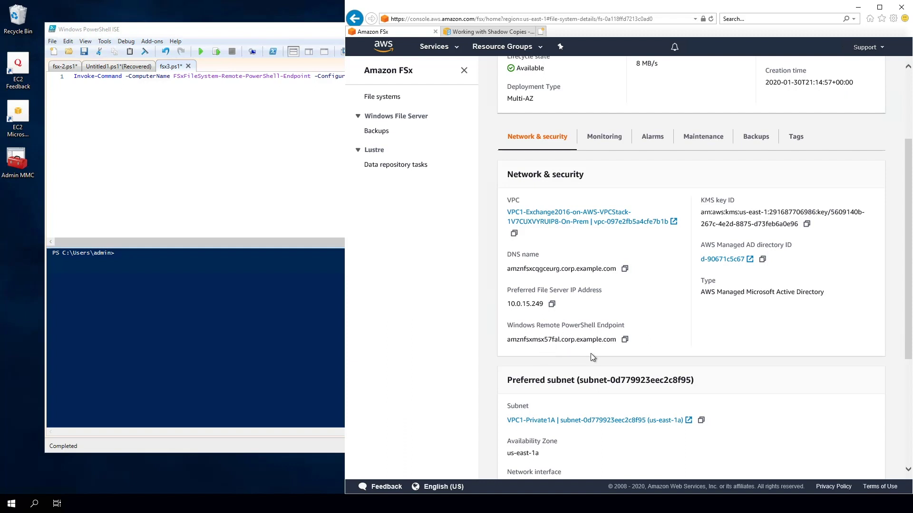
click(626, 340)
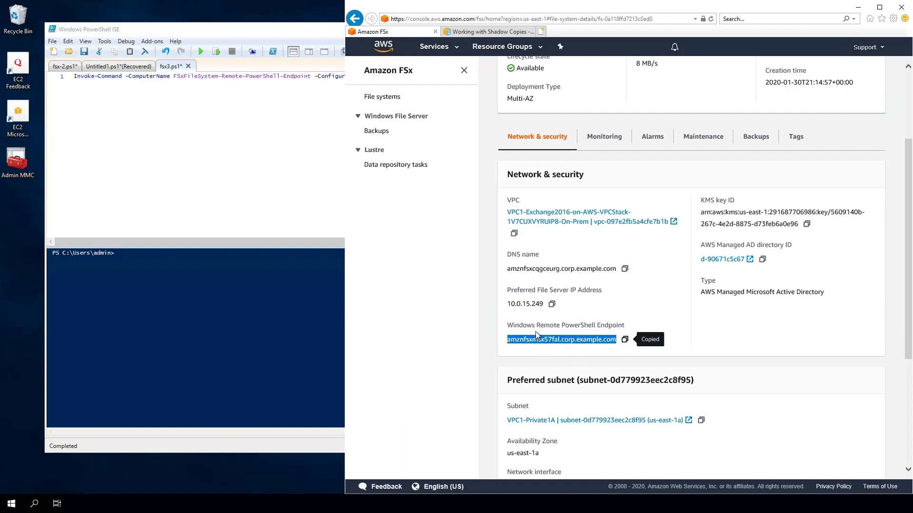
click(247, 145)
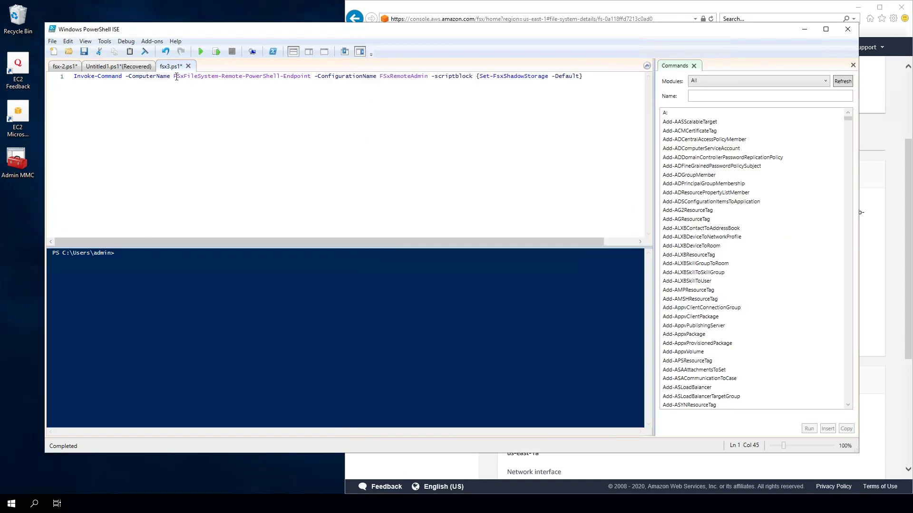
Replace the -ComputerName placeholder with the copied file system endpoint
drag(174, 77, 308, 80)
key(Delete)
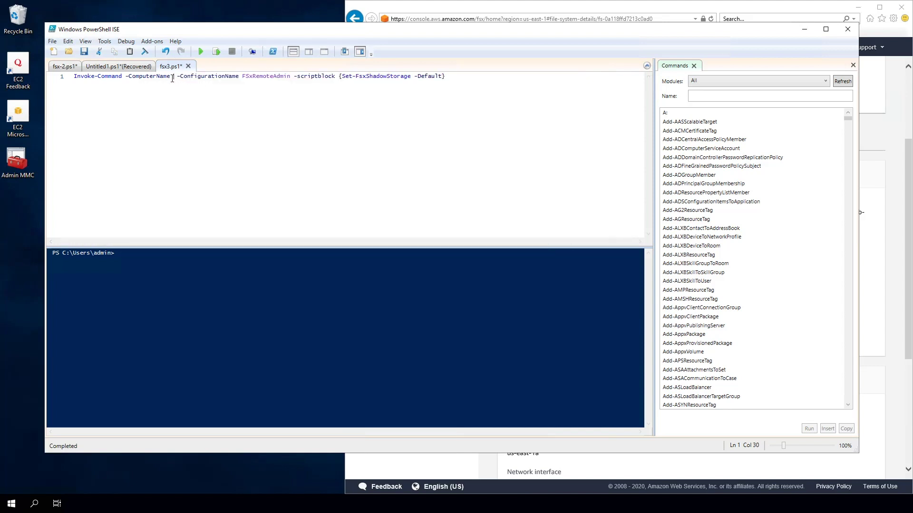
right_click(173, 78)
click(198, 106)
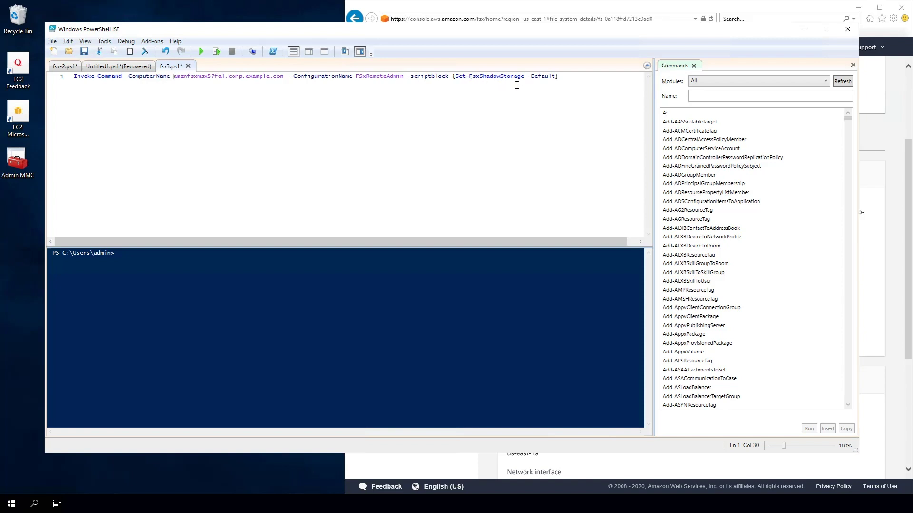
click(577, 80)
drag(559, 76, 72, 76)
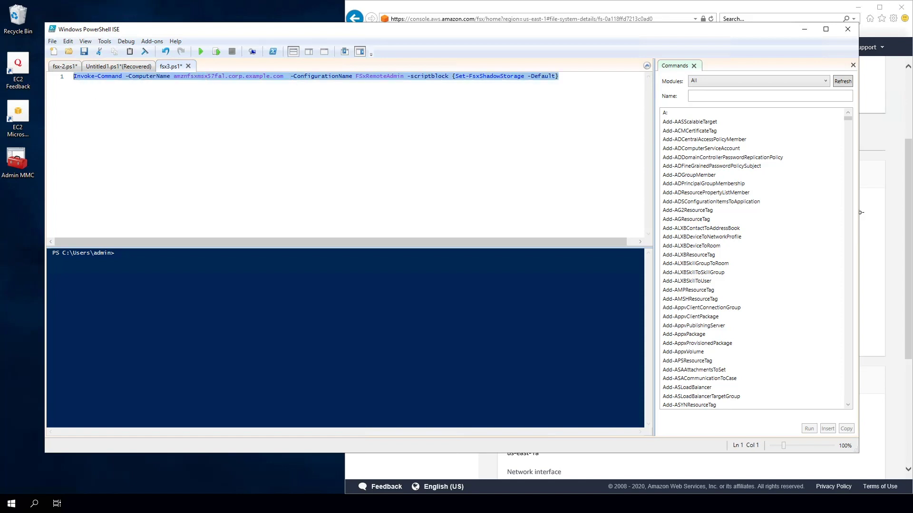
click(215, 51)
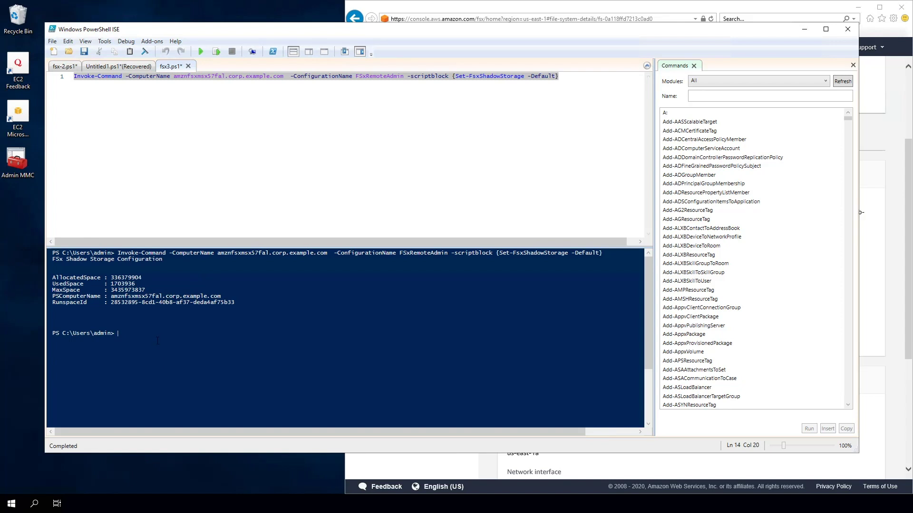
Copy the Set-FsxShadowCopySchedule -Default command from the Working with Shadow Copies page
click(897, 254)
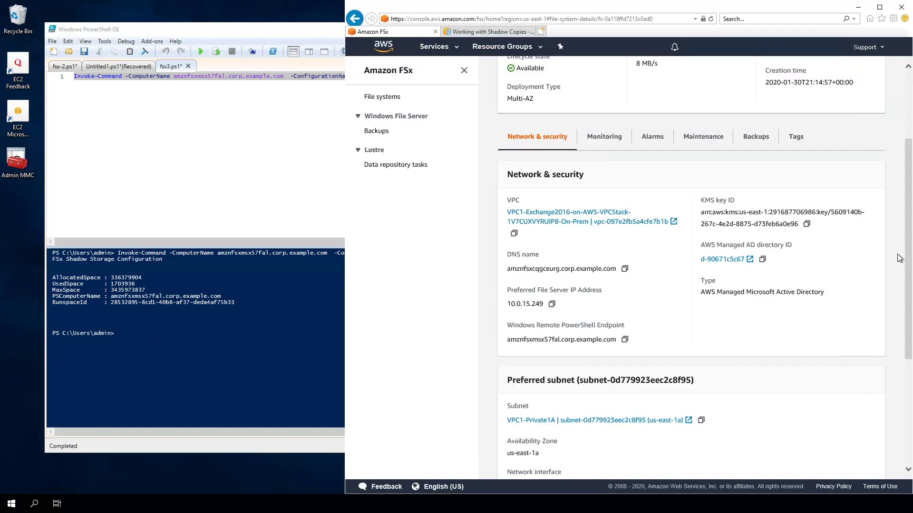
click(498, 29)
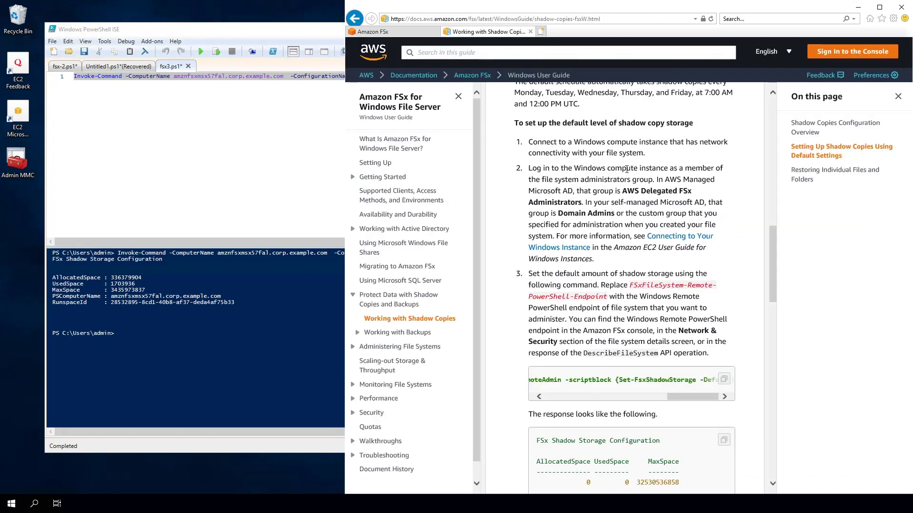
scroll(678, 260, down, 5)
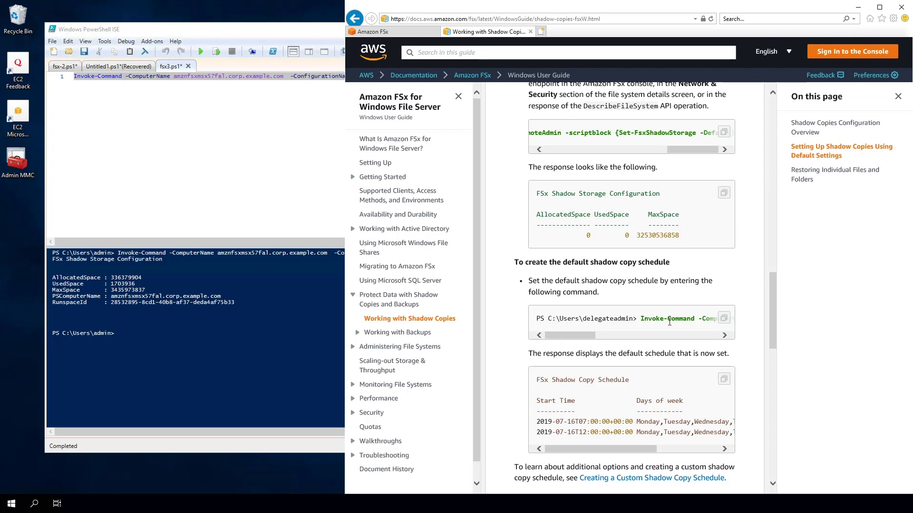
click(724, 320)
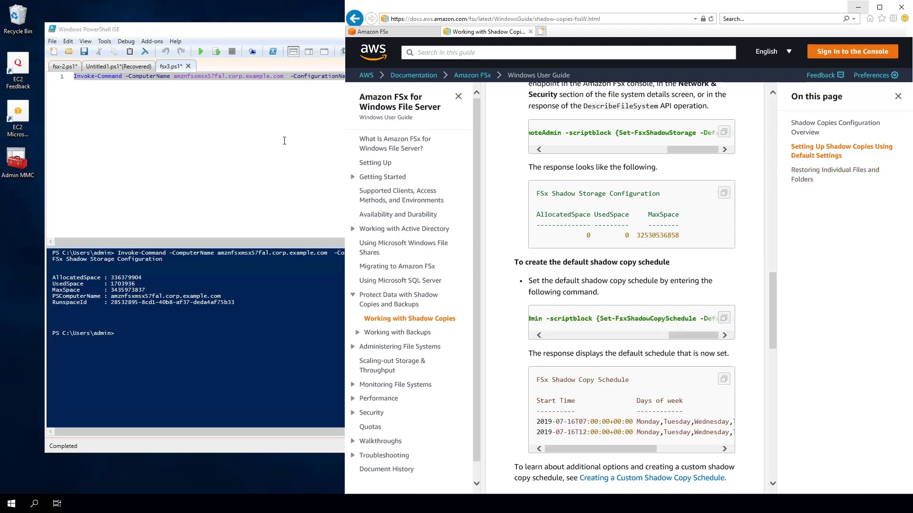
click(200, 77)
Paste the Set-FsxShadowCopySchedule -Default command onto a new line 2
click(575, 76)
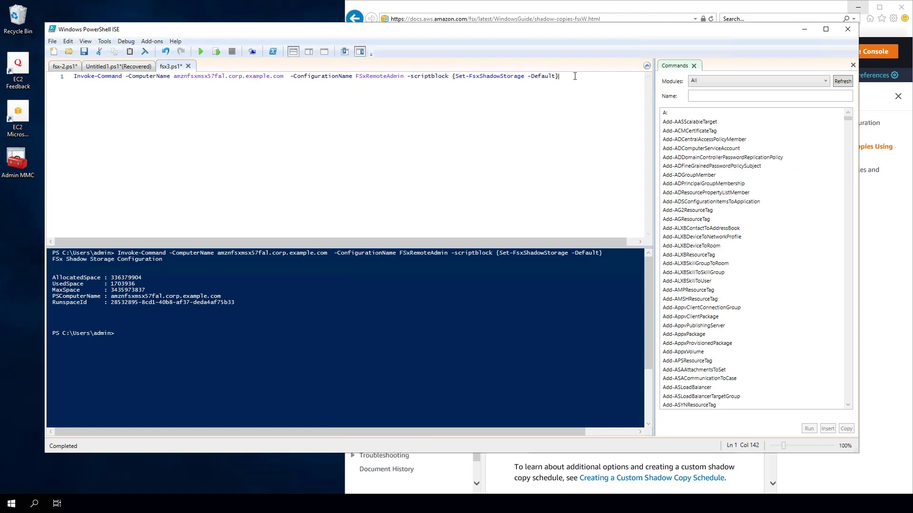
key(Return)
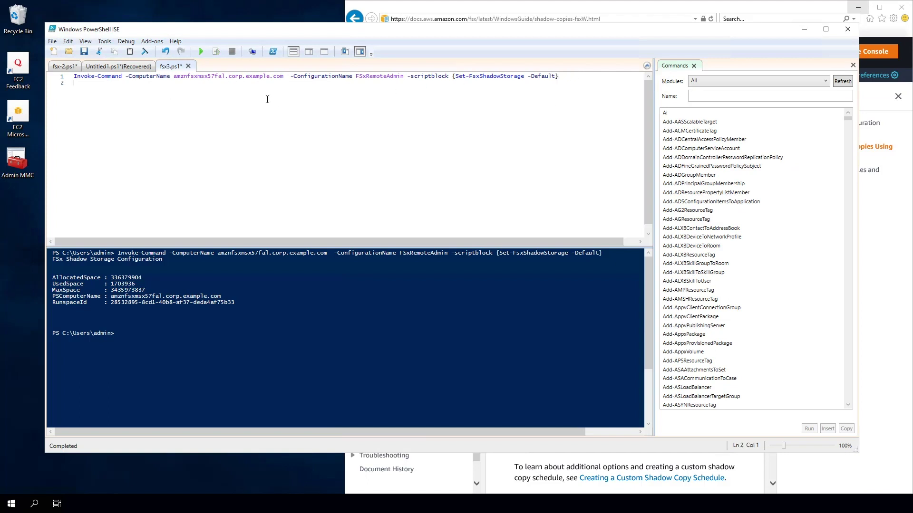
right_click(251, 111)
click(276, 138)
Replace line 2's endpoint placeholder with the file system hostname from line 1
drag(174, 83, 311, 85)
key(Delete)
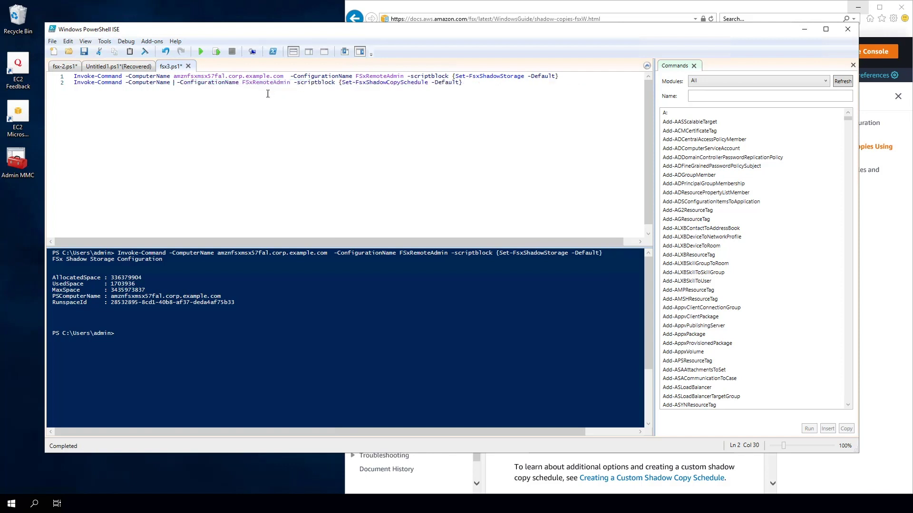
drag(174, 77, 286, 76)
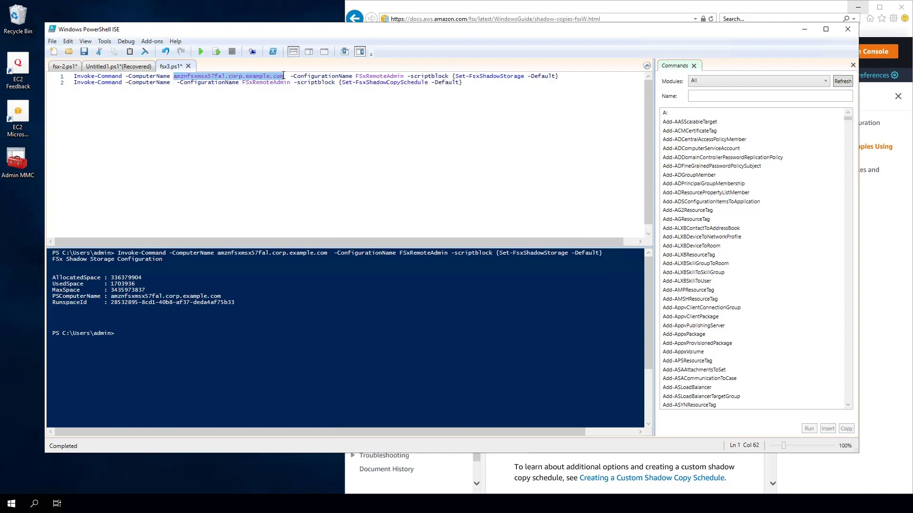
click(174, 82)
key(ctrl+v)
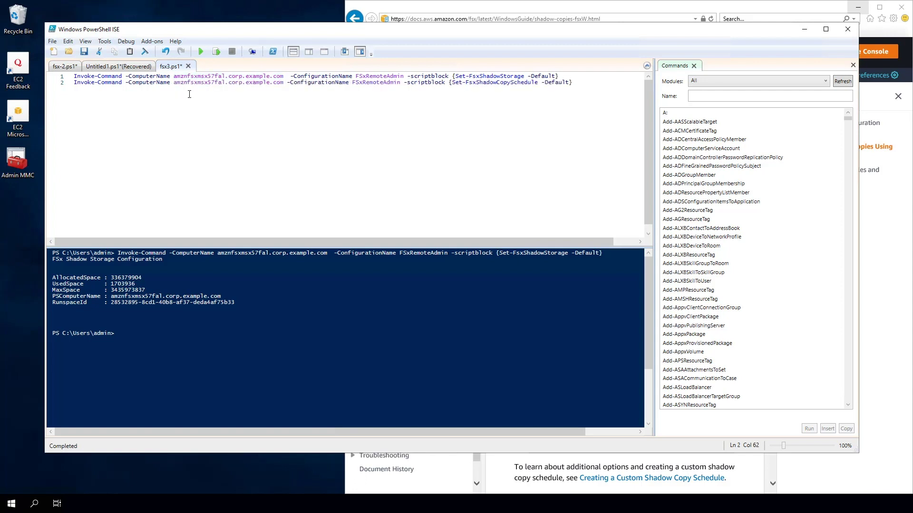
Run line 2 and confirm, creating weekday schedules at 07:00 and 12:00
drag(573, 83, 75, 84)
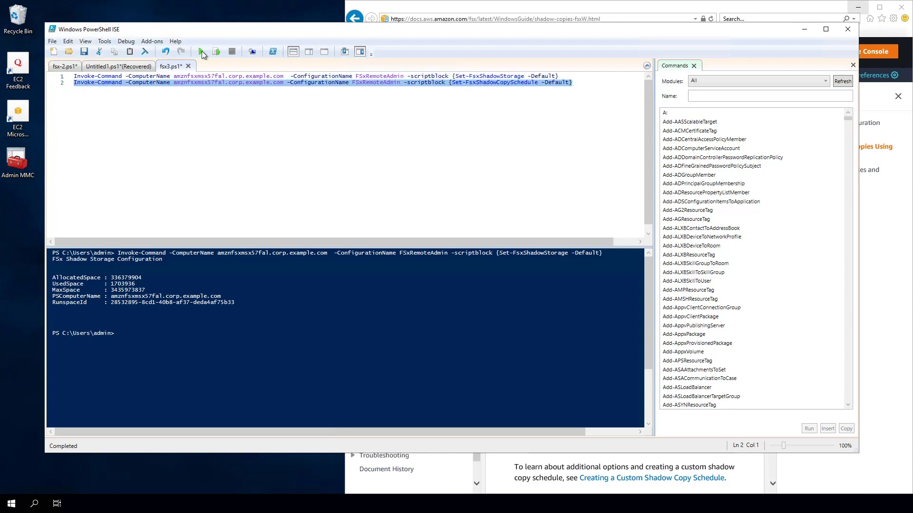
click(216, 51)
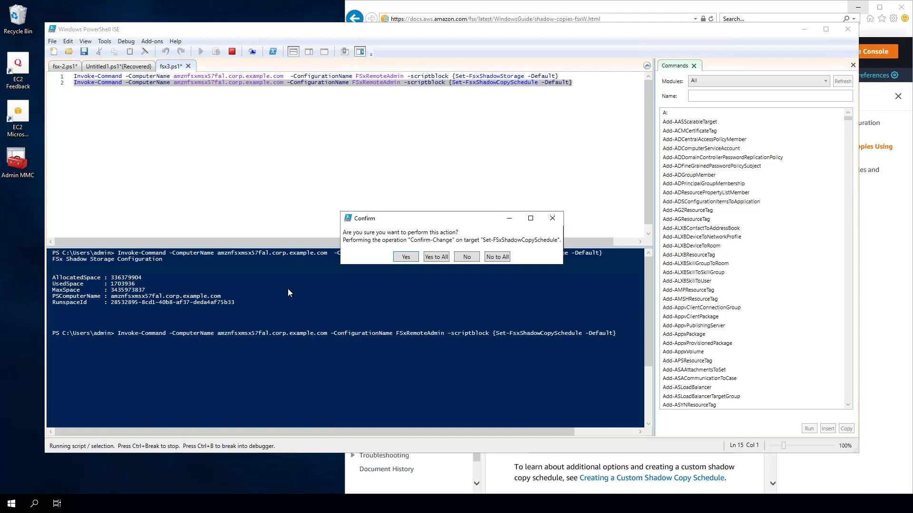
click(404, 257)
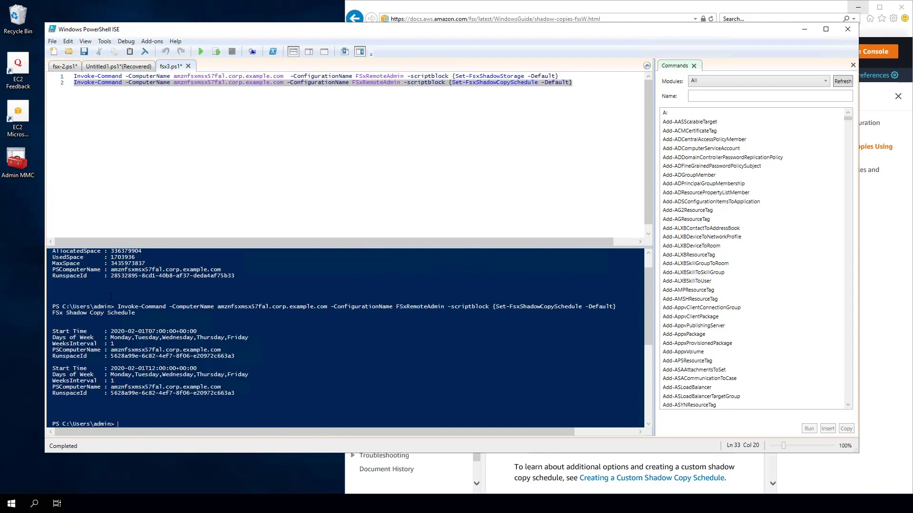
Review the weekday 07:00 and 12:00 shadow copy schedule output, then return to the documentation
scroll(152, 300, up, 1)
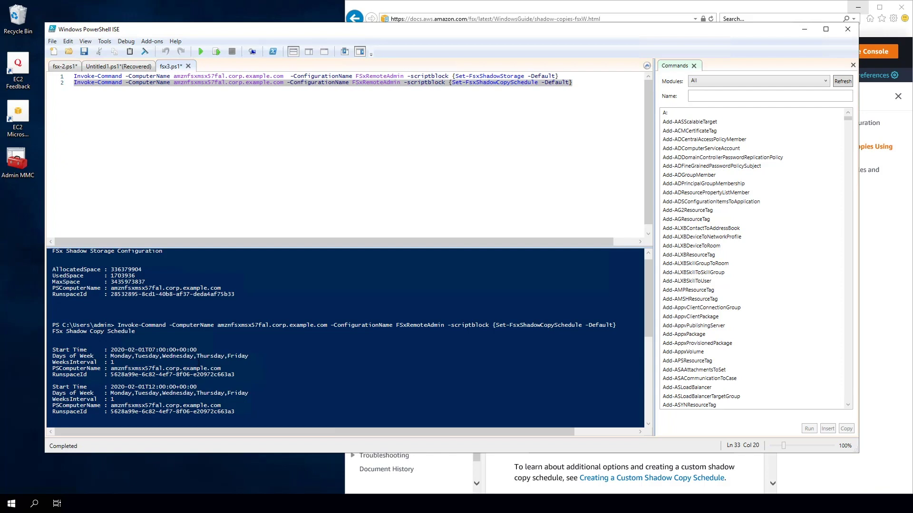
key(alt+Tab)
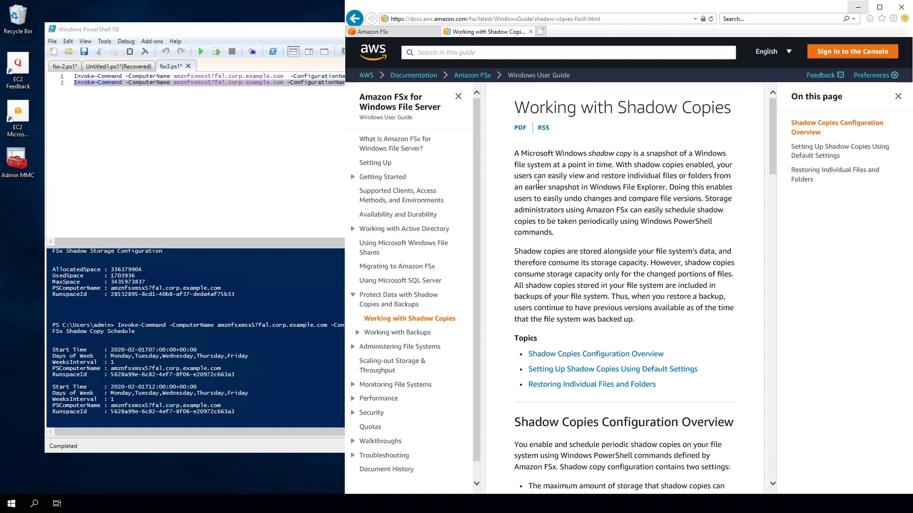
Open the guide's 'Creating a Custom Shadow Copy Schedule' section
scroll(655, 201, down, 3)
scroll(655, 200, down, 6)
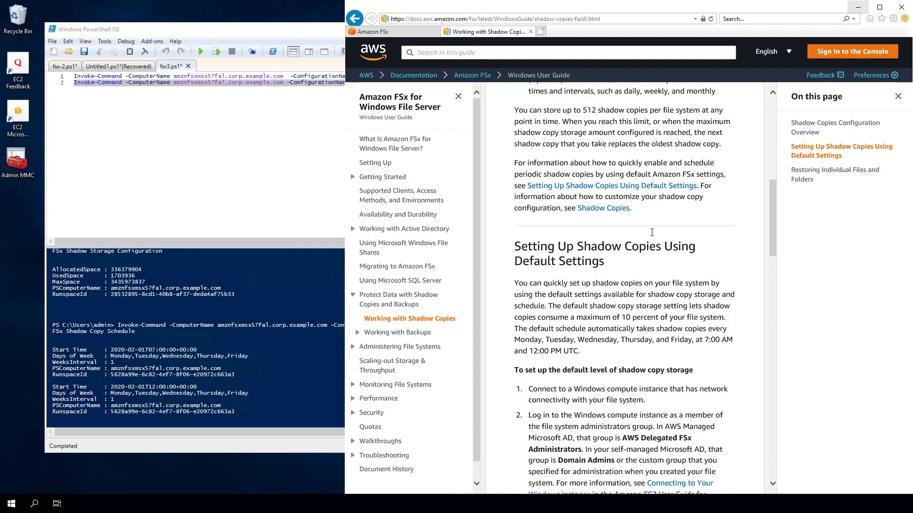
scroll(653, 232, down, 5)
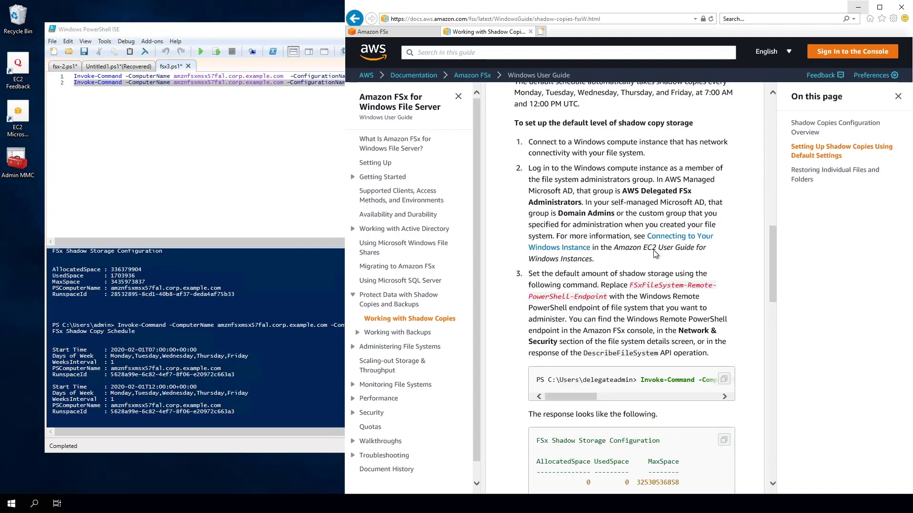
scroll(652, 247, down, 5)
scroll(649, 250, down, 3)
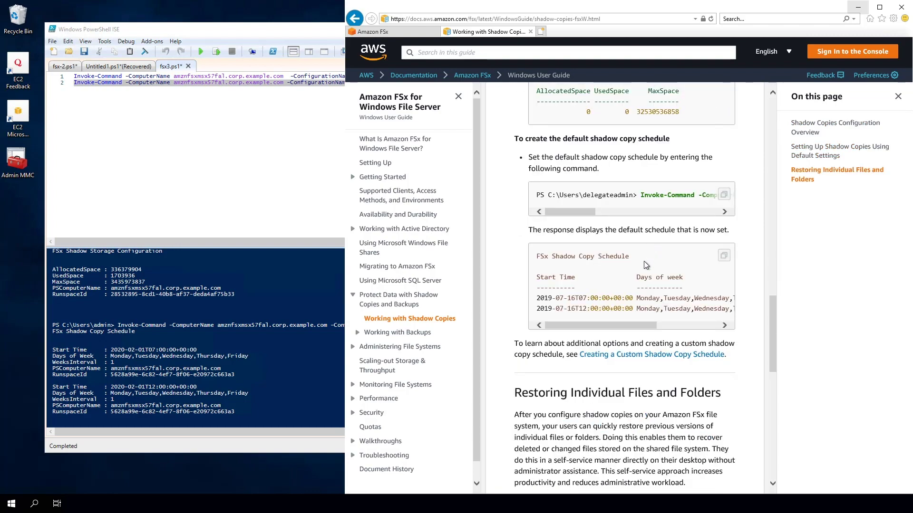
click(629, 355)
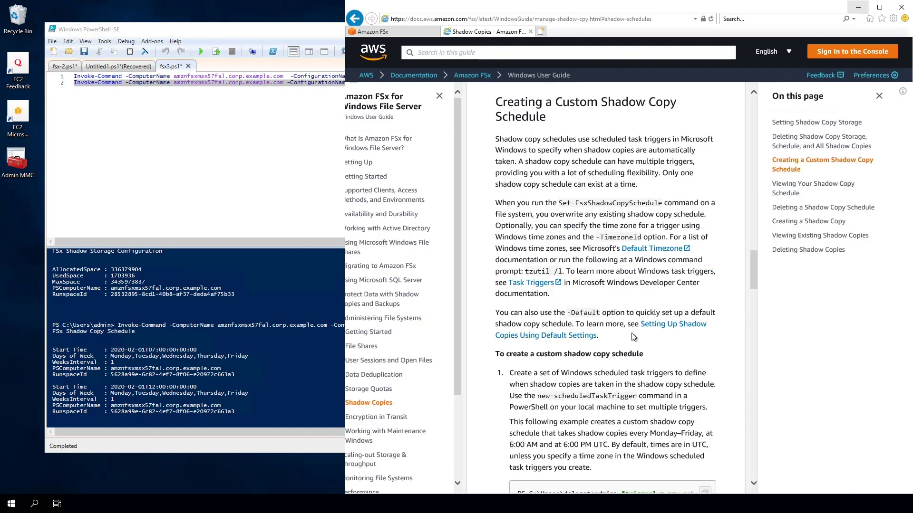
Read on to 'Viewing Your Shadow Copy Schedule' and its Get-FsxShadowCopySchedule command
scroll(581, 216, down, 1)
scroll(581, 216, down, 3)
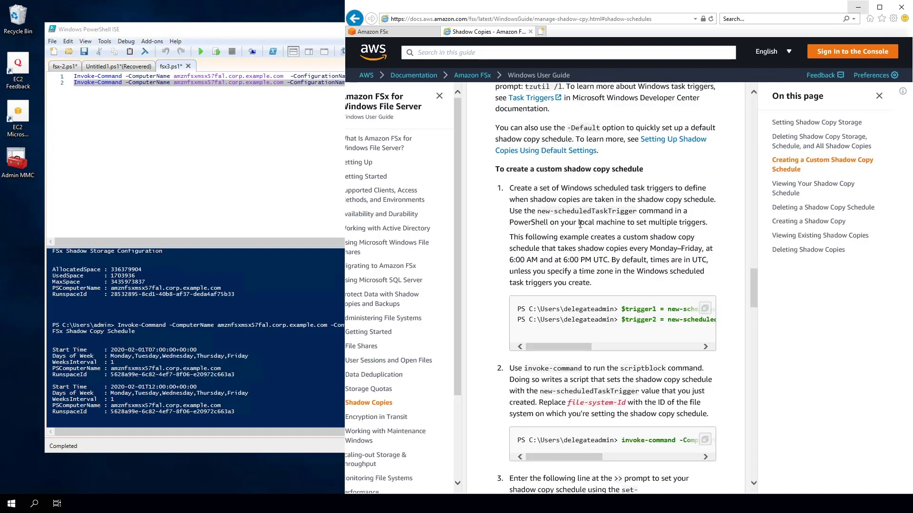
scroll(581, 237, down, 2)
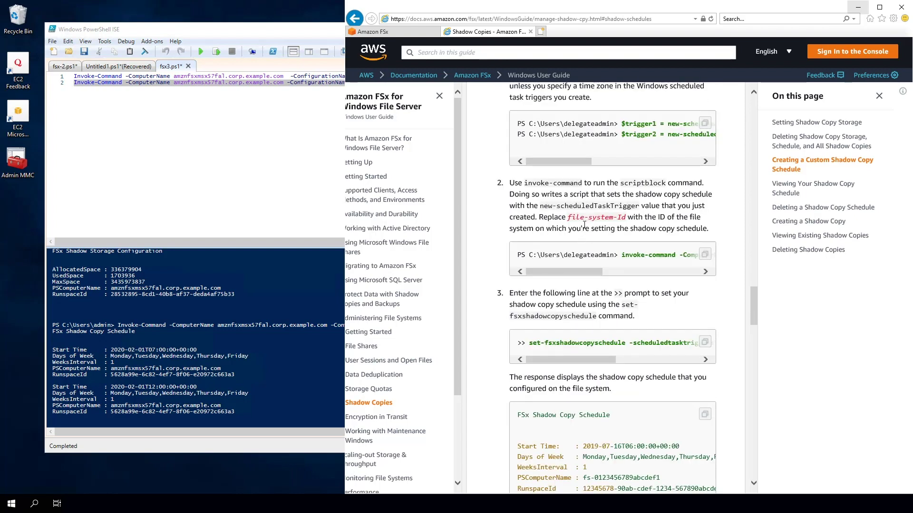
scroll(584, 225, down, 5)
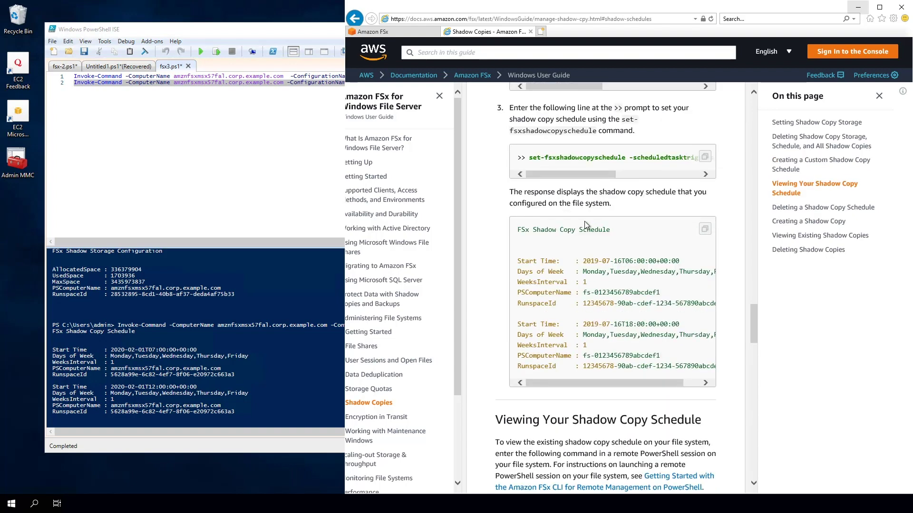
scroll(585, 225, down, 2)
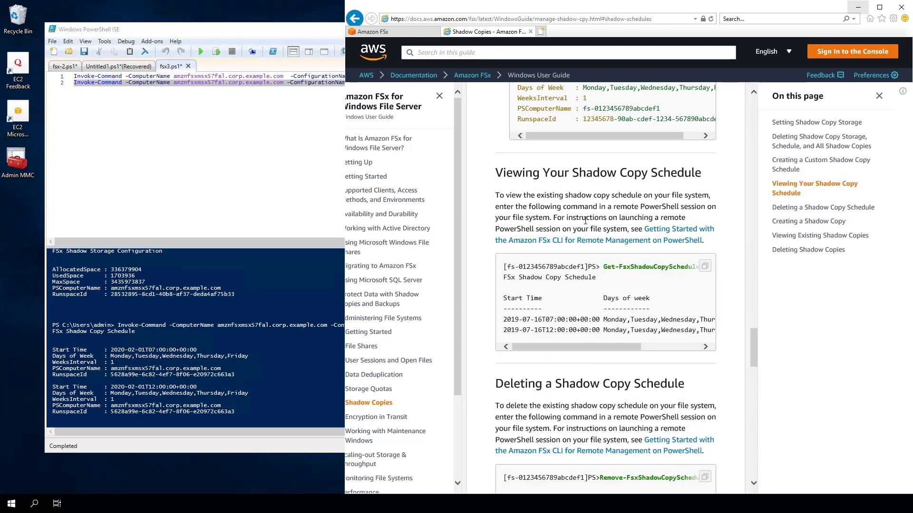